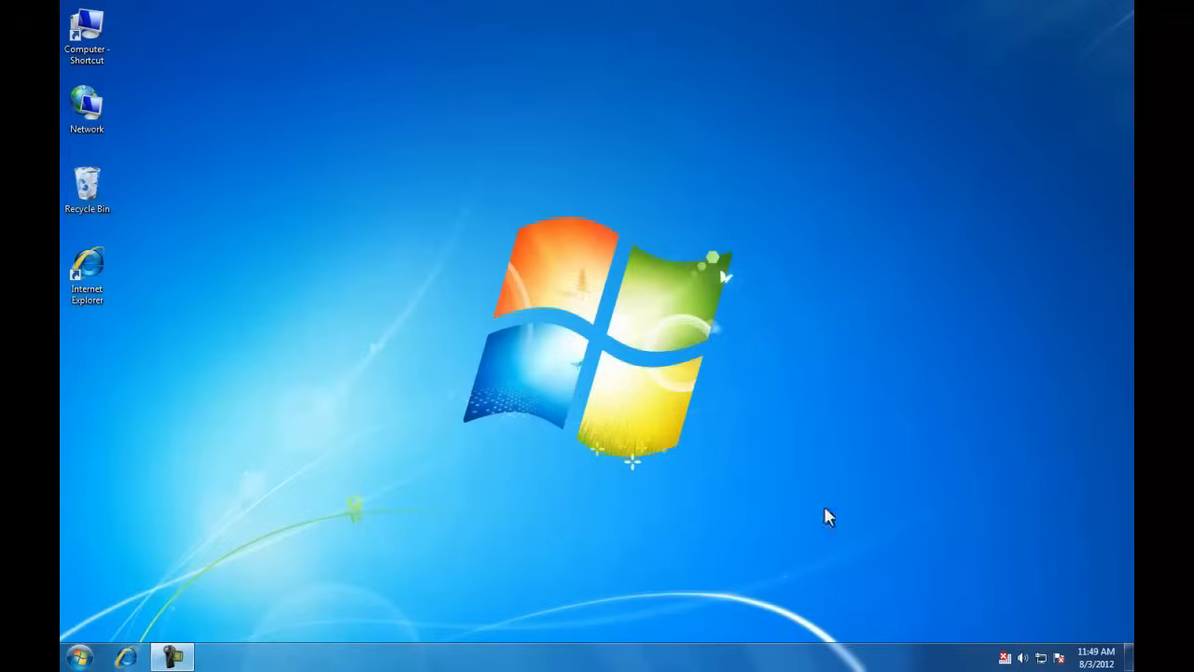
double_click(106, 279)
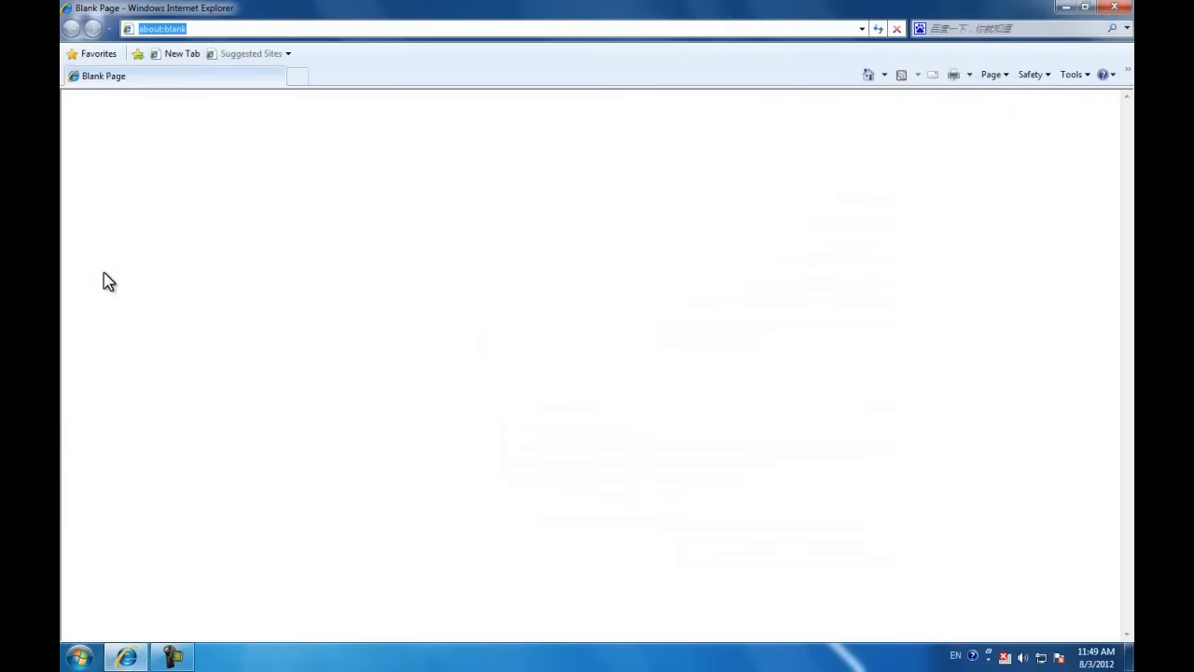
text(www.tp-li)
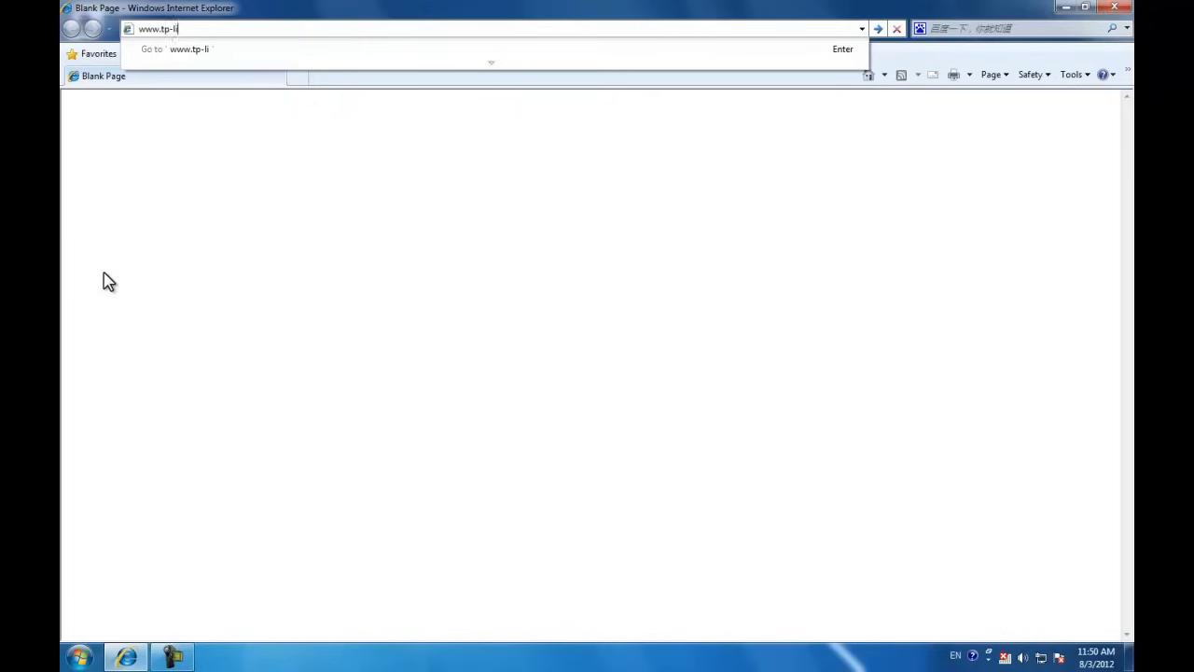
text(nk.com/)
text(en)
key(Return)
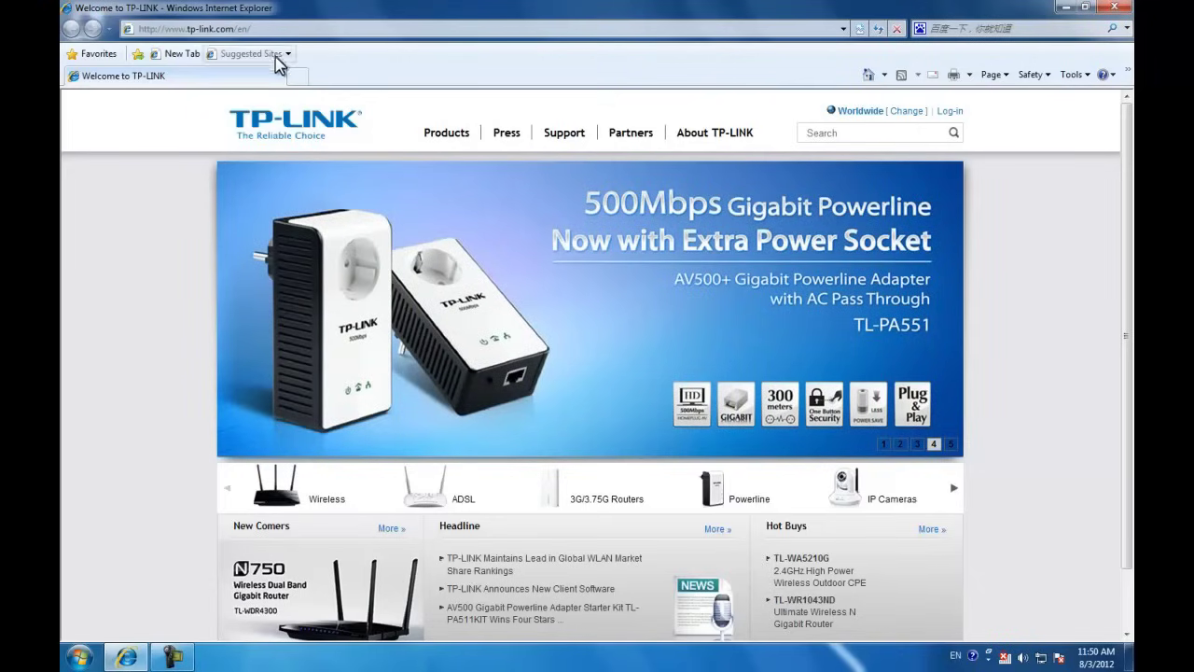
click(295, 76)
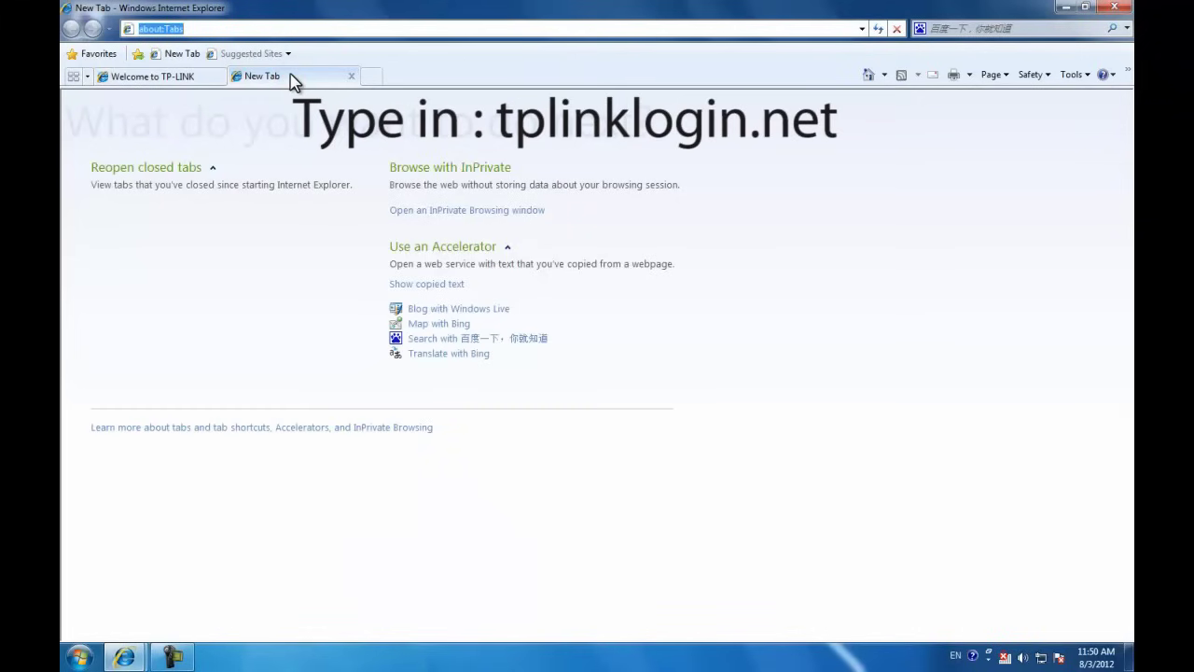
text(tpl)
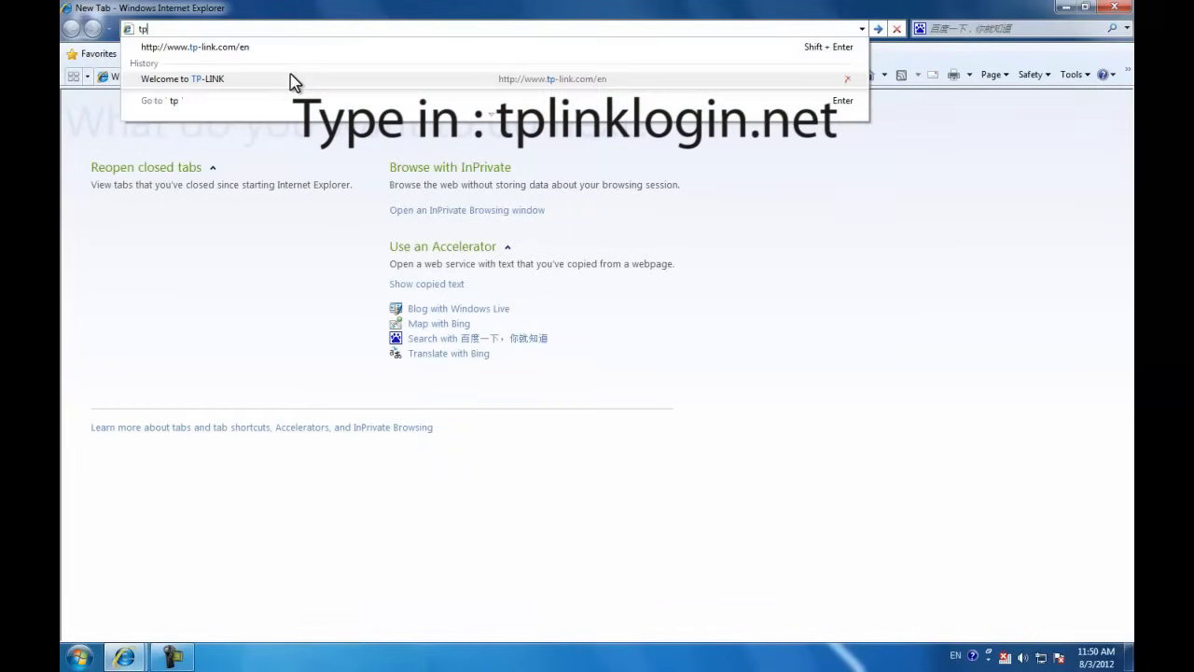
text(inklogi)
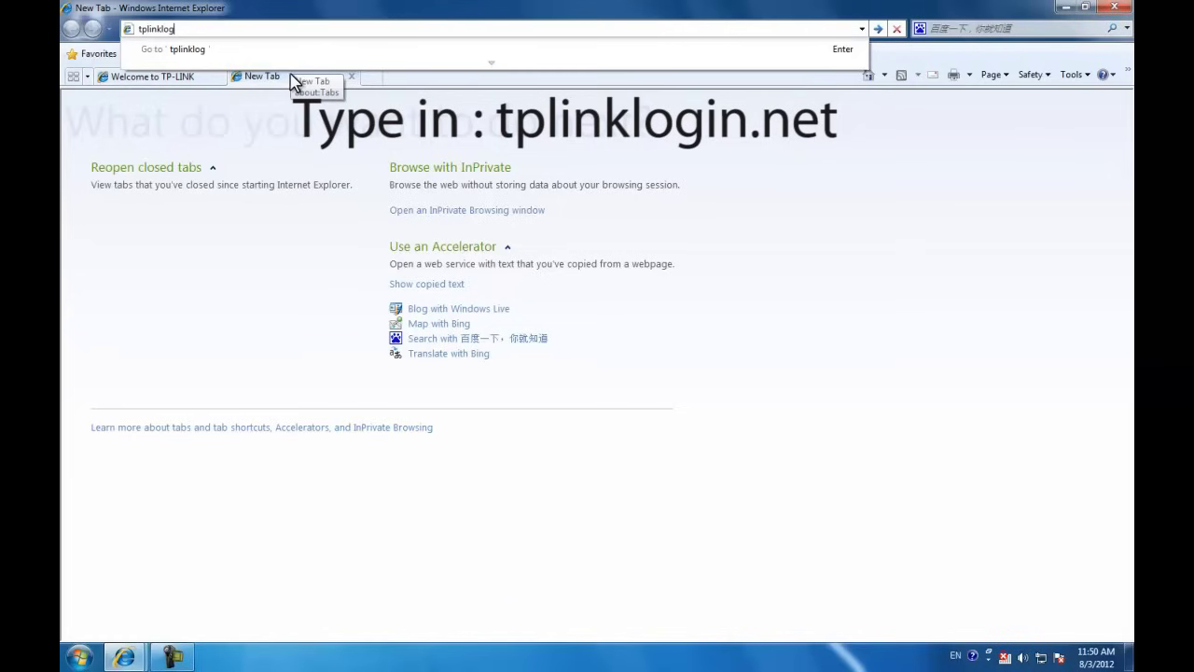
text(n.net)
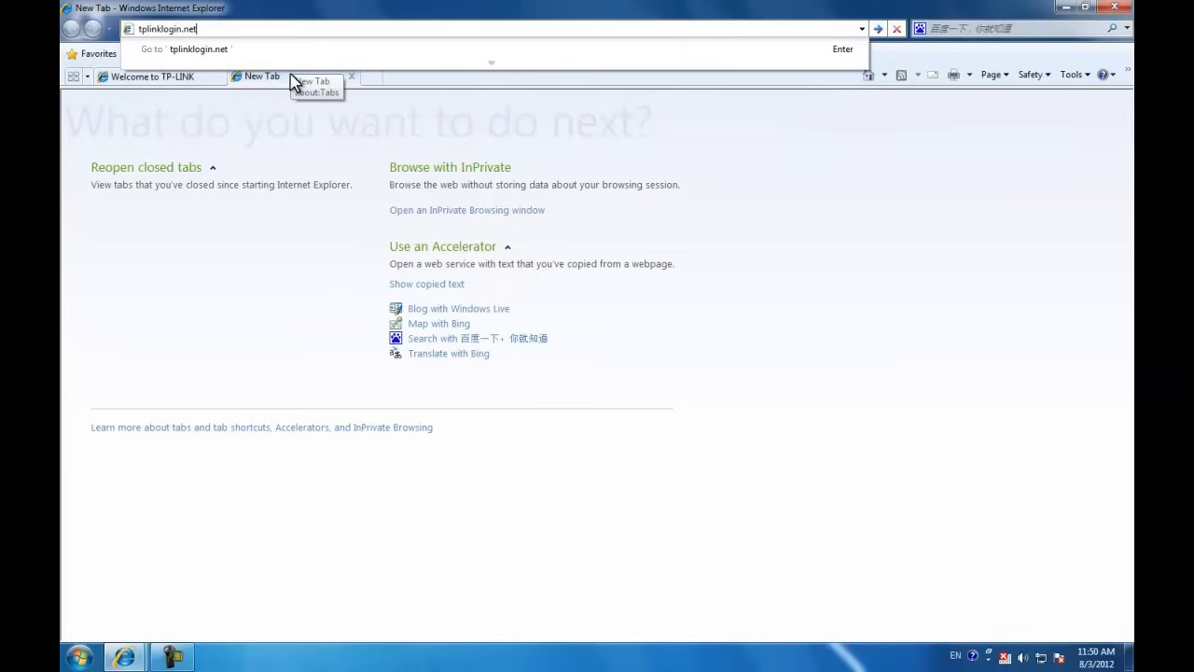
key(Return)
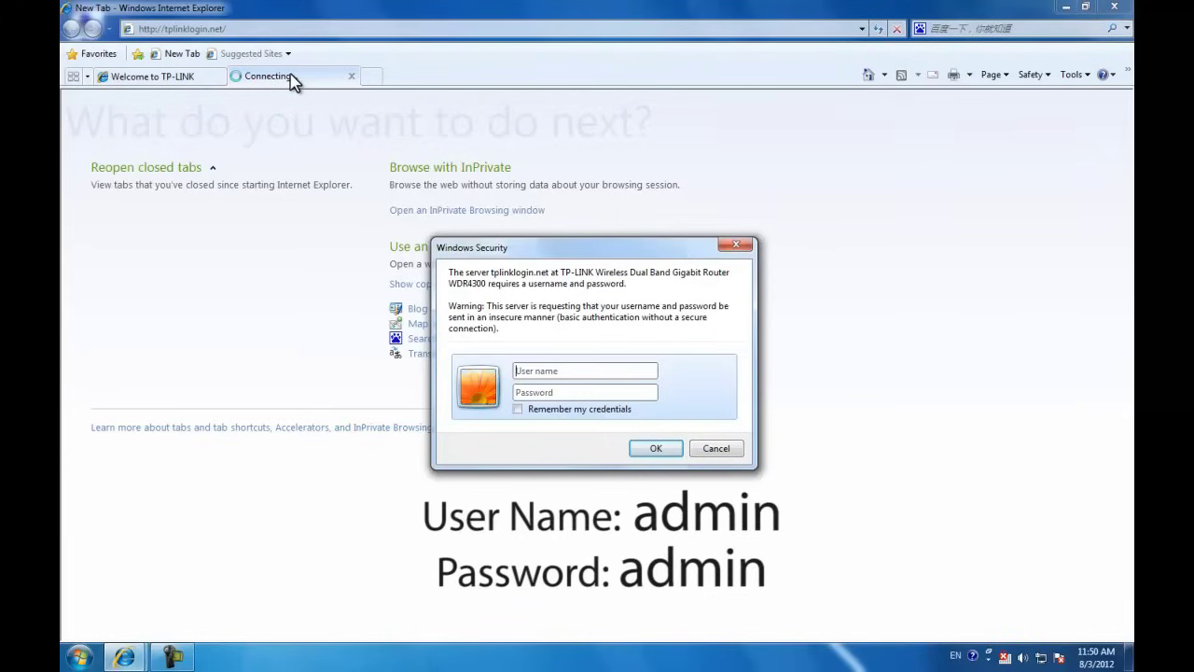
key(Tab)
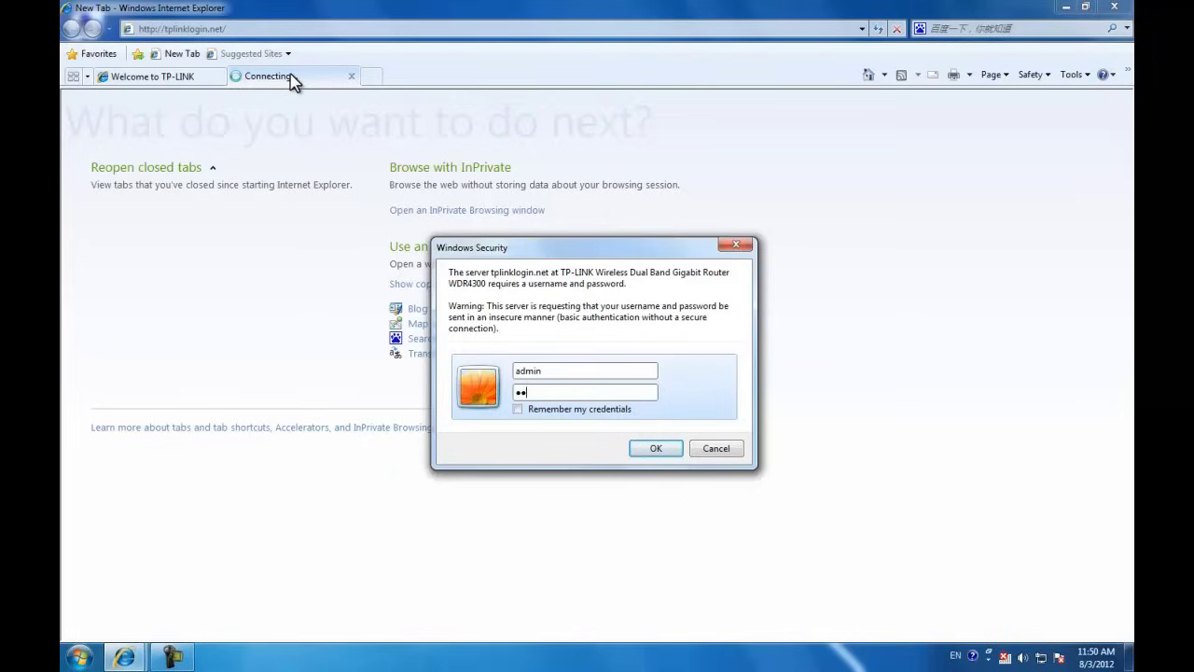
key(Return)
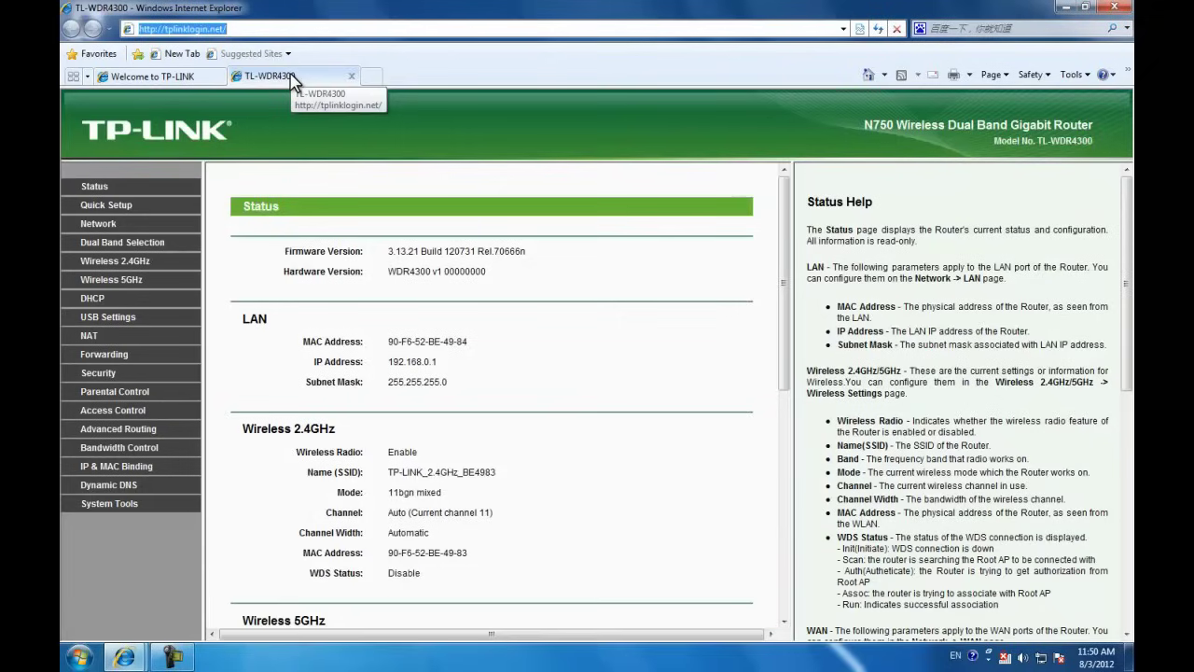
Step: Start the Quick Setup wizard and select Dynamic IP (Most Common Setup) as WAN type
click(124, 209)
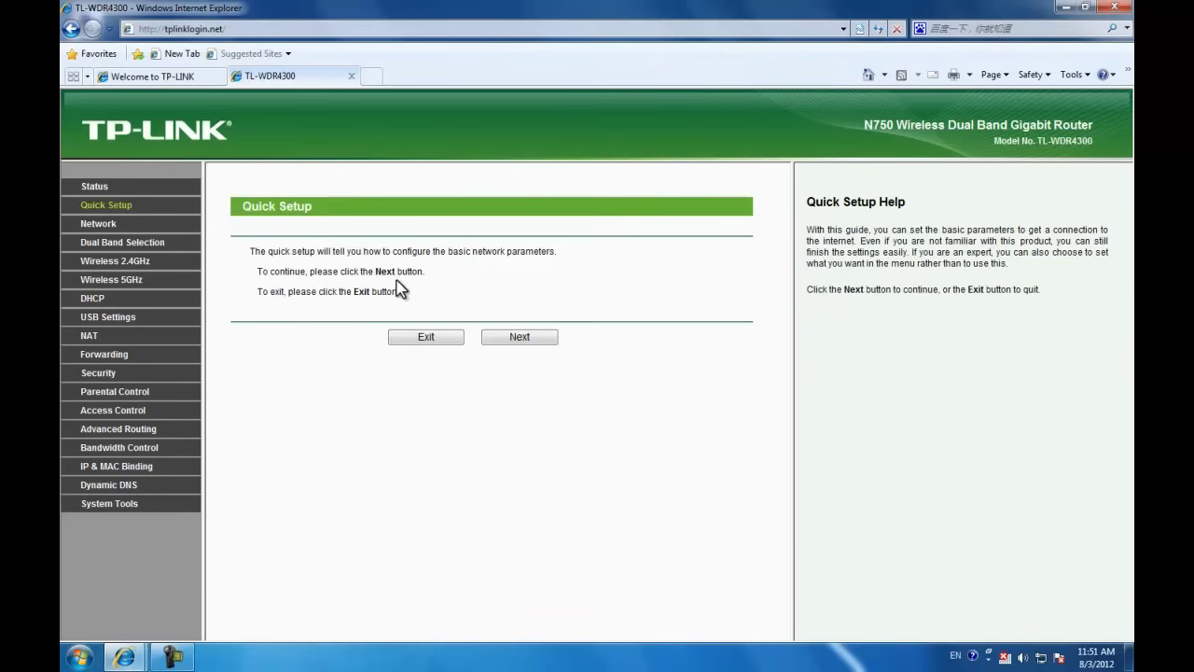
click(521, 338)
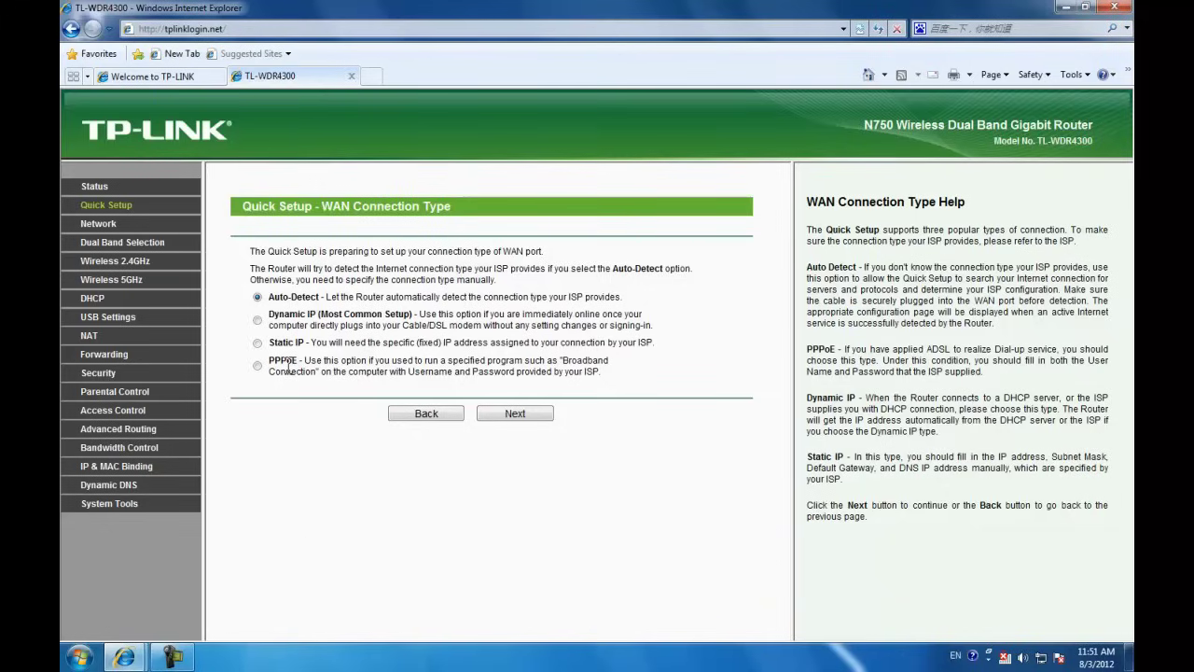
click(257, 320)
Step: Choose not to clone the MAC address and keep concurrent 2.4GHz and 5GHz operation
click(512, 416)
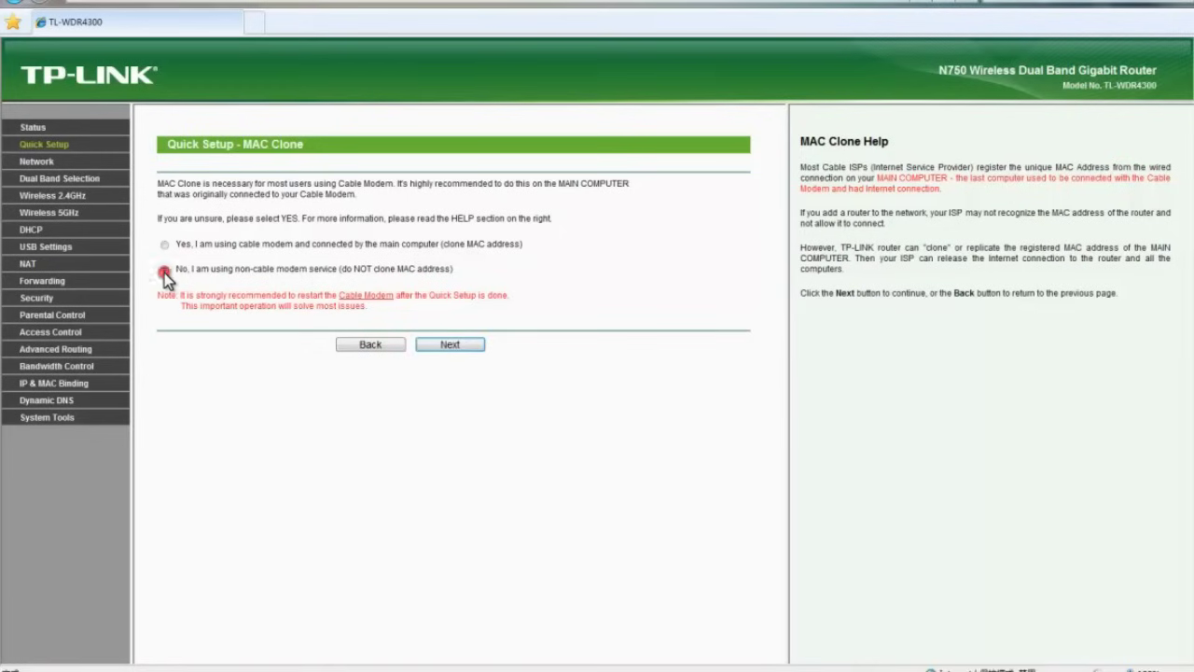
click(164, 271)
click(448, 346)
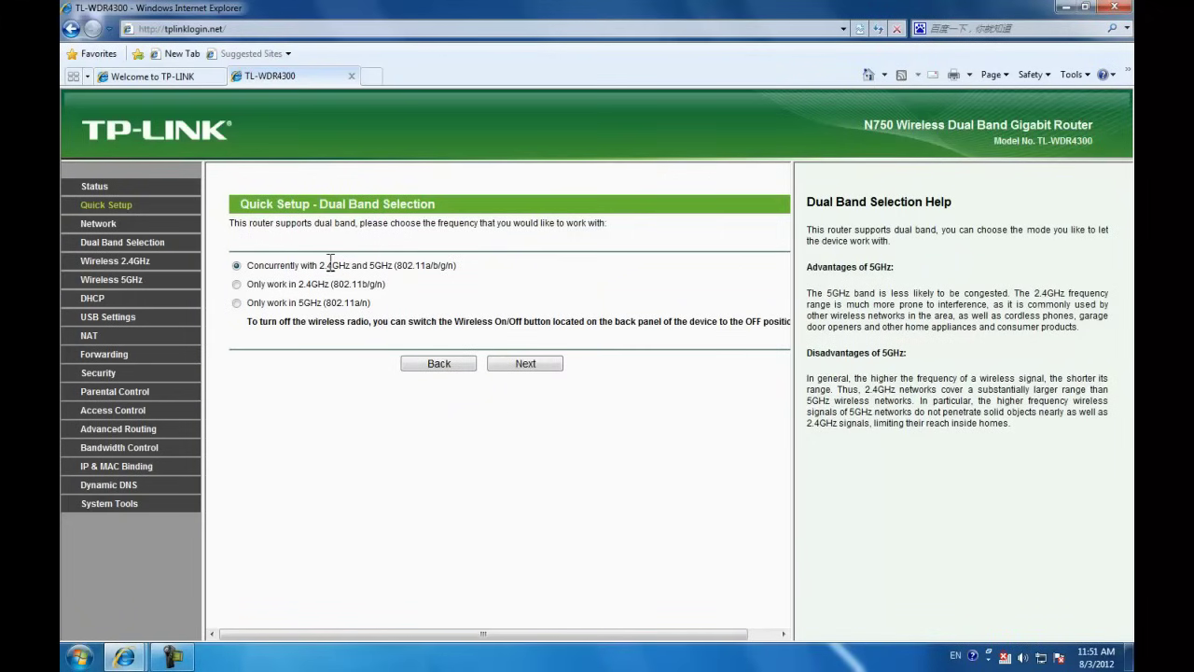
drag(318, 265, 456, 265)
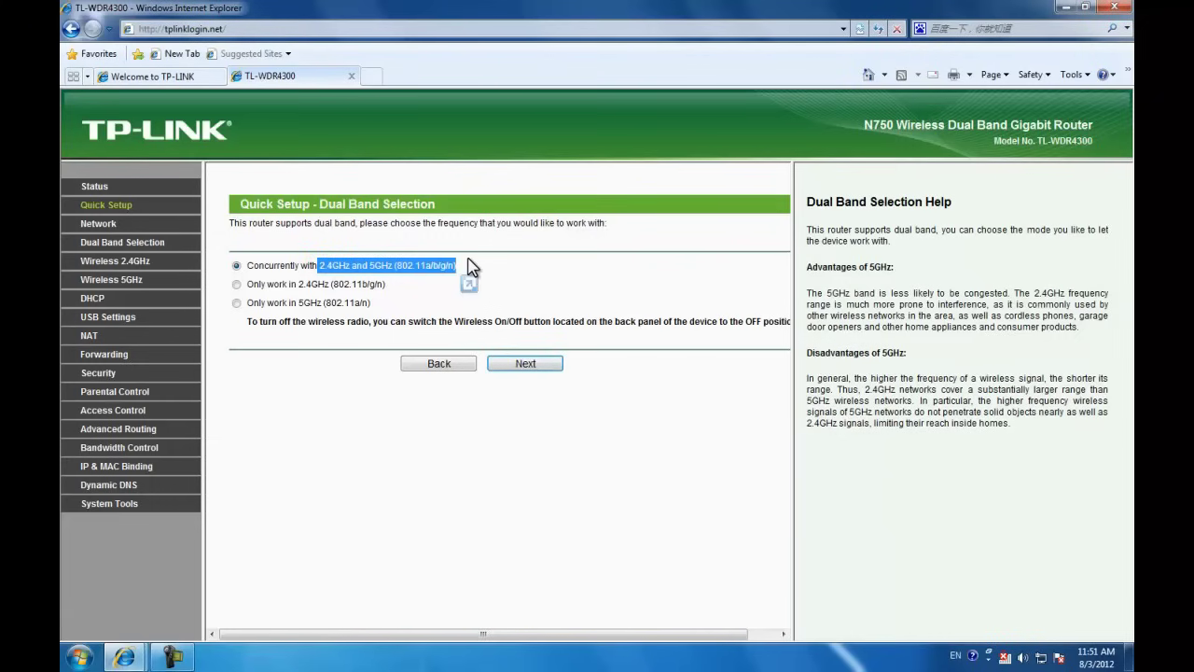
Step: Accept the default 2.4GHz network name and PSK password
click(542, 364)
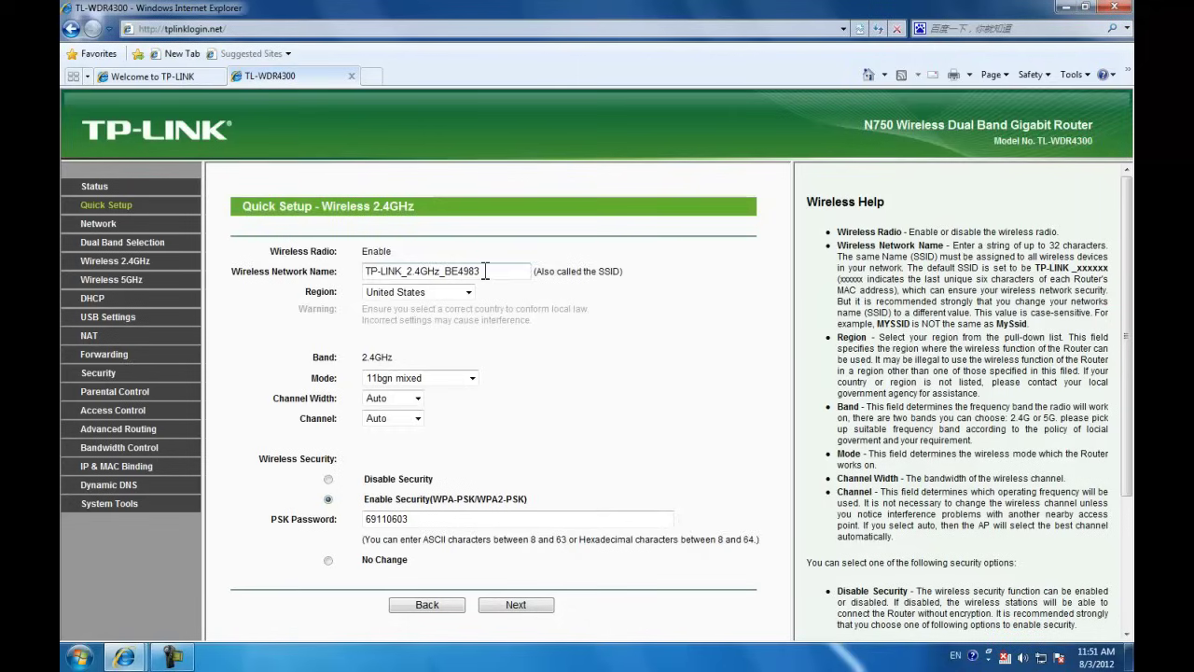
drag(481, 271, 364, 272)
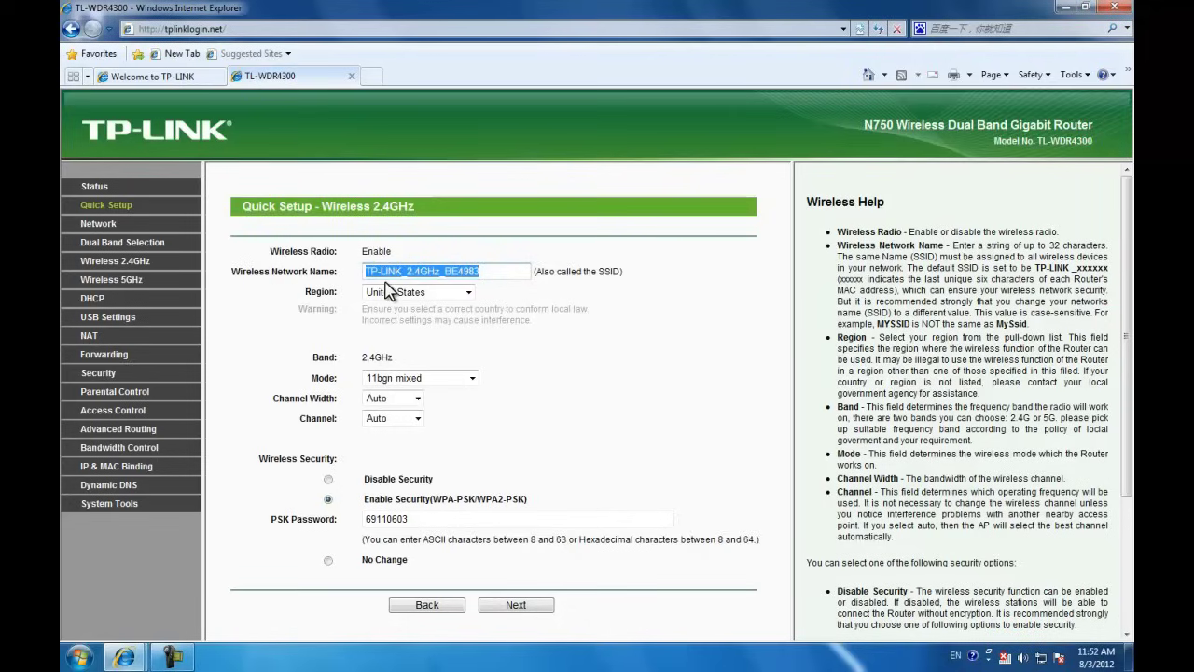
drag(435, 520, 364, 527)
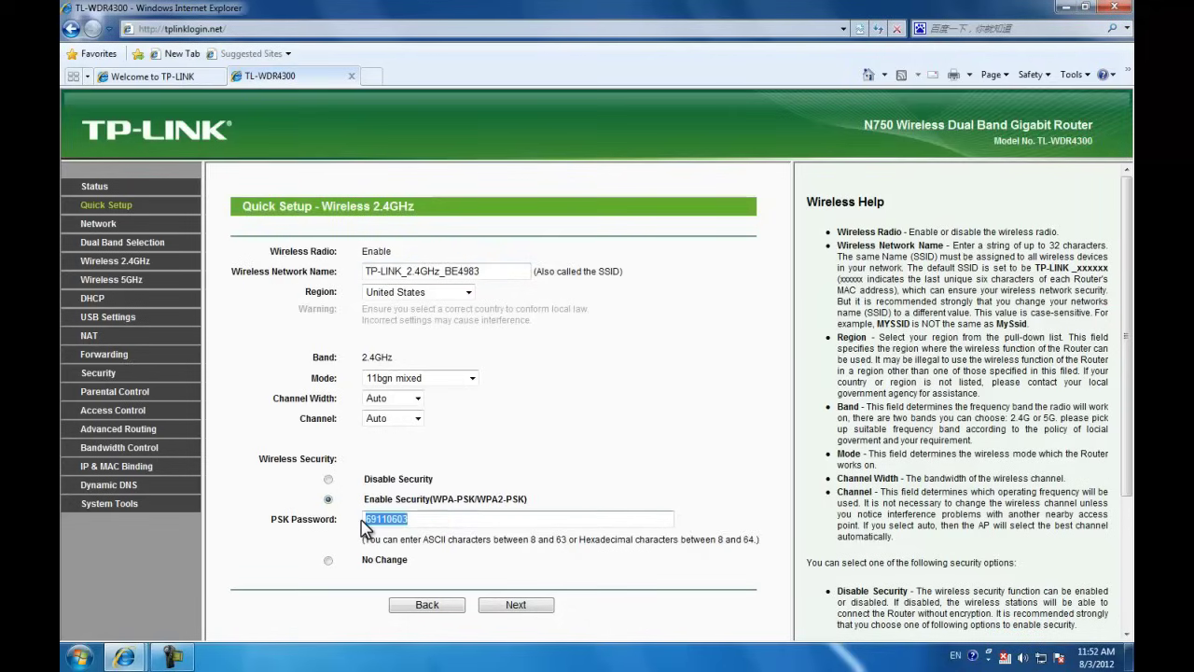
click(489, 609)
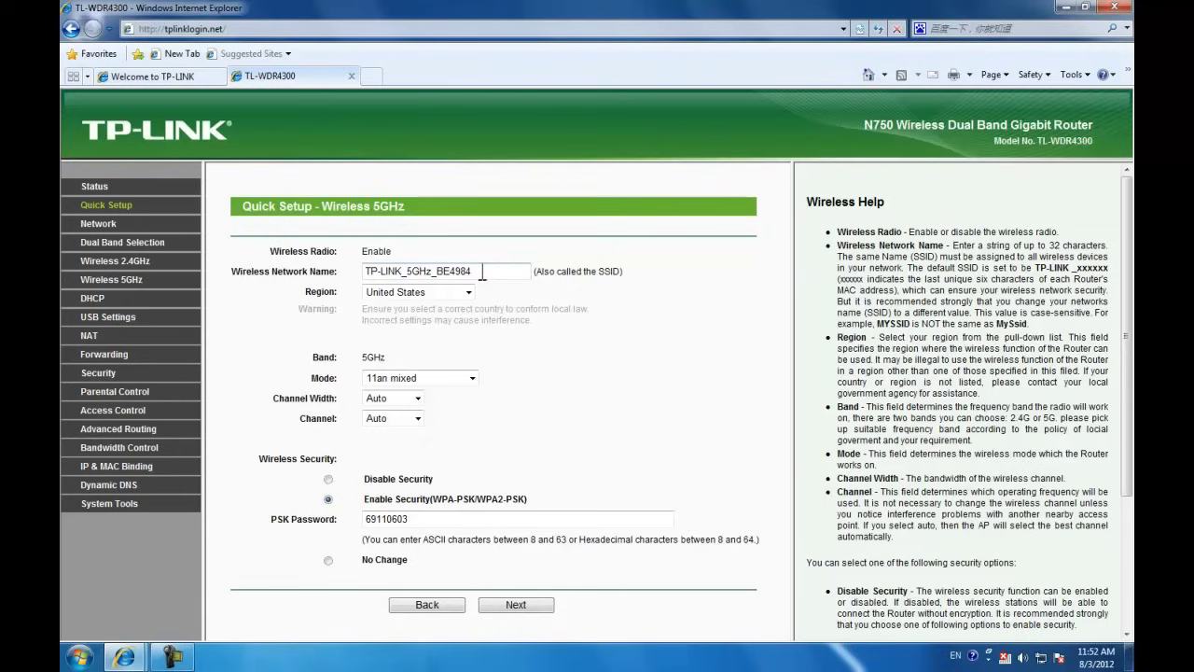
Step: Accept the default 5GHz network name and WPA/WPA2-PSK password
drag(483, 271, 364, 280)
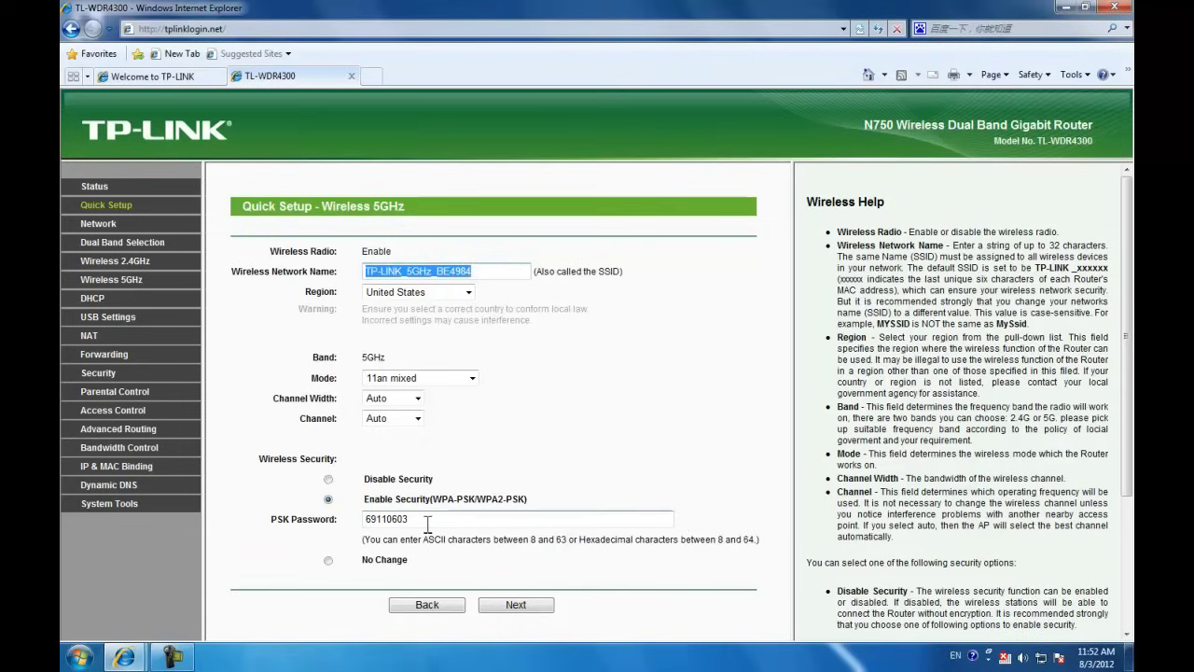
drag(427, 522, 367, 527)
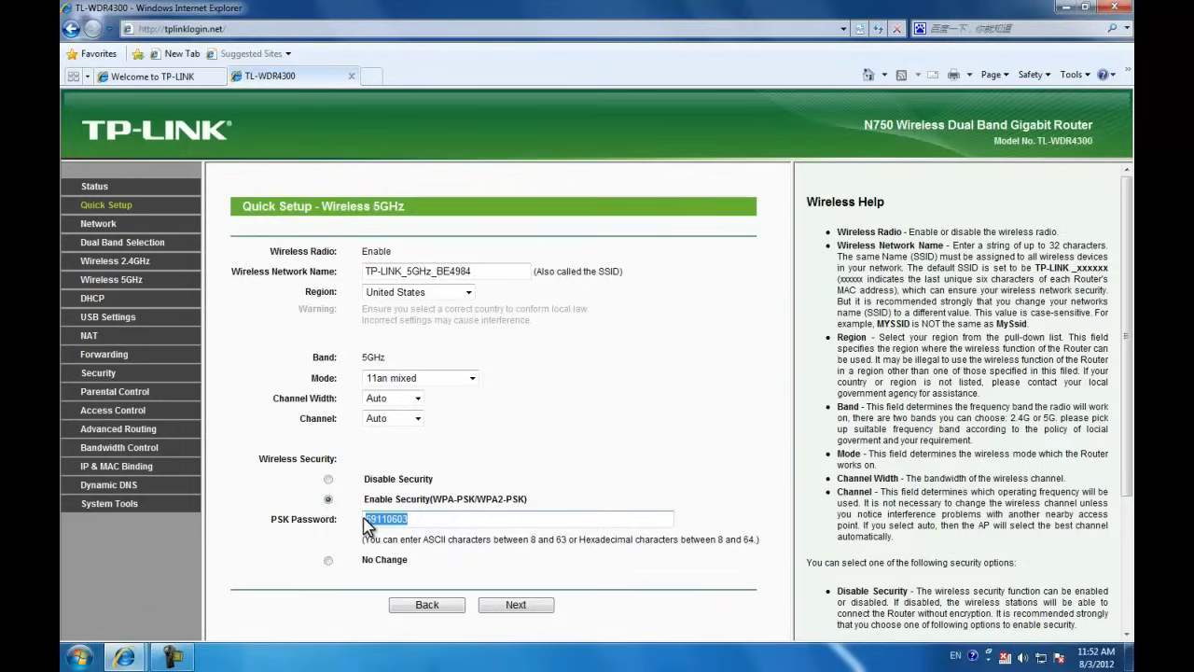
click(496, 606)
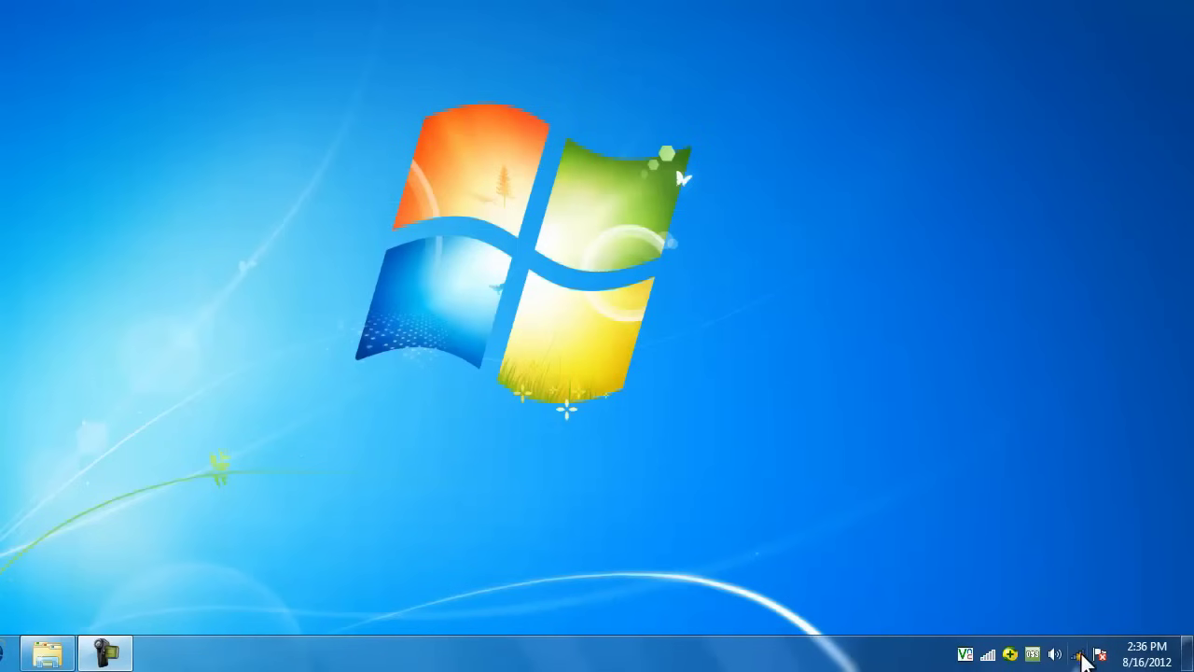
Step: Show the tray's wireless list with the TP-Link 2.4GHz and 5GHz networks
click(1080, 656)
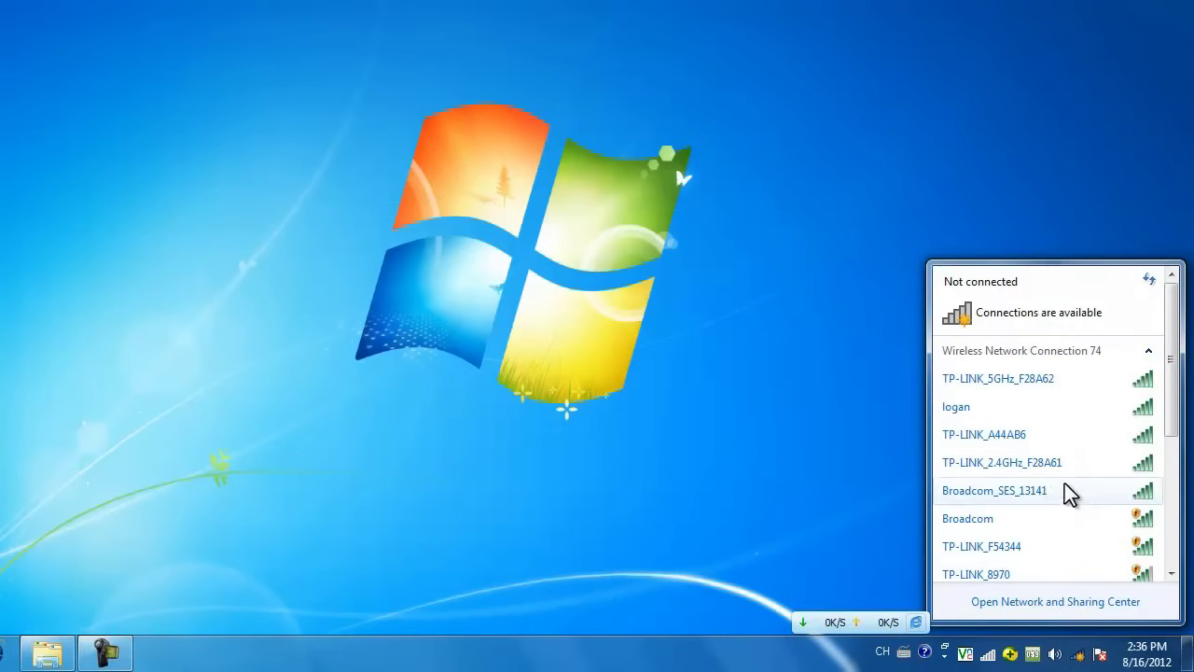
click(1055, 459)
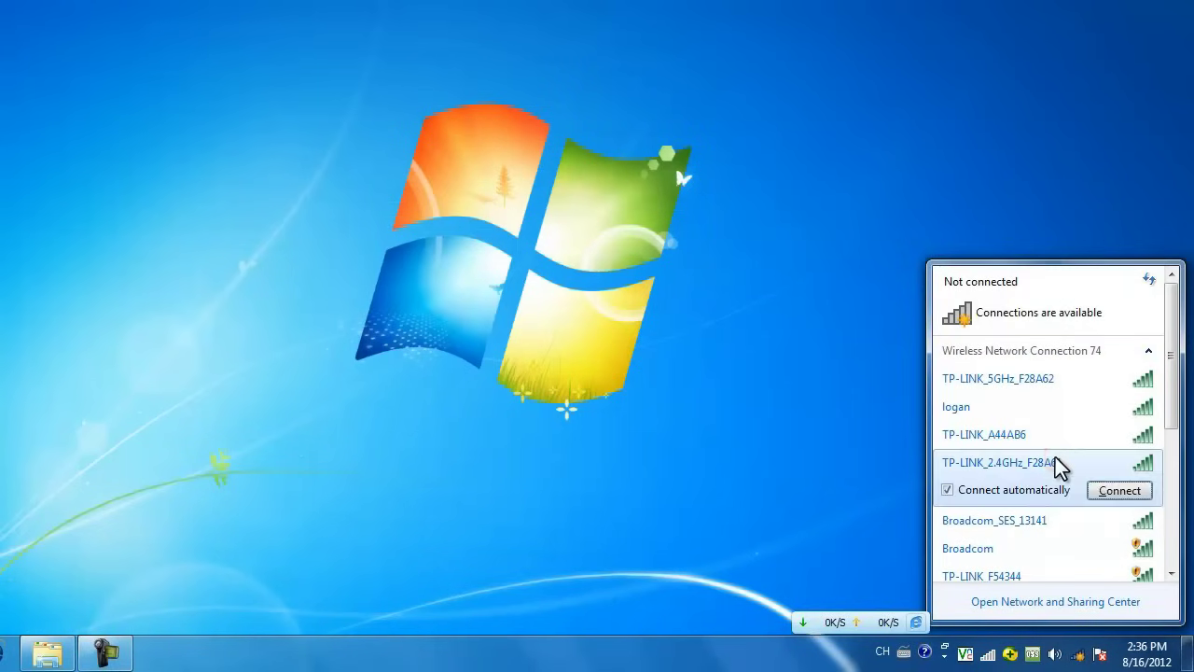
click(1107, 494)
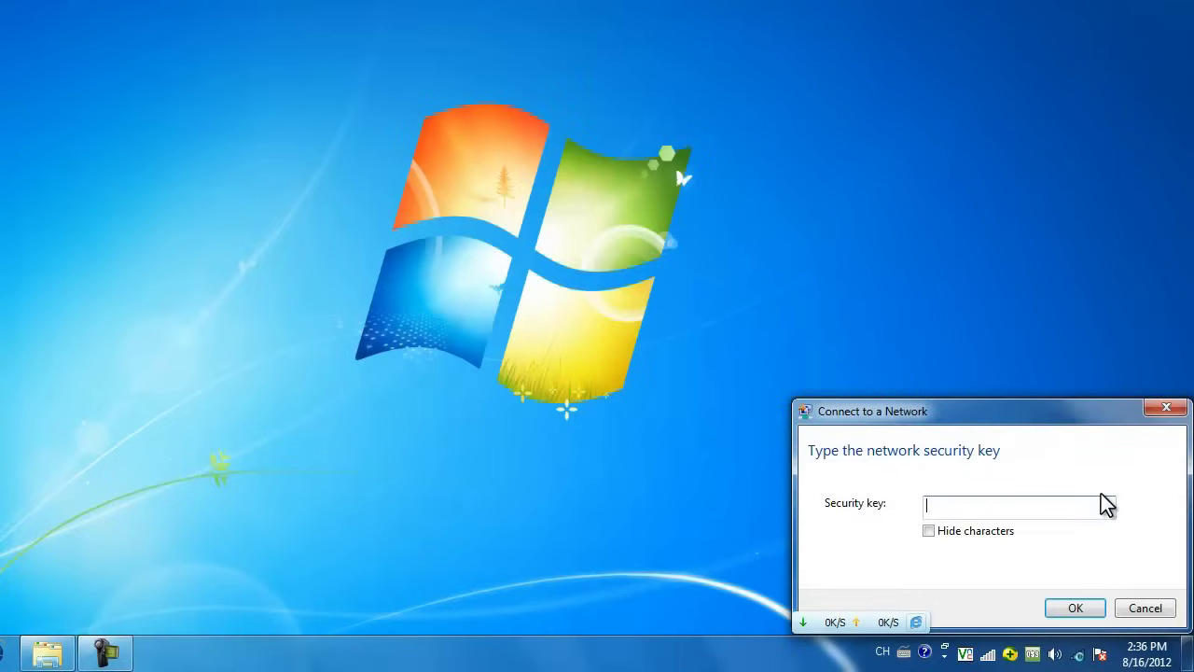
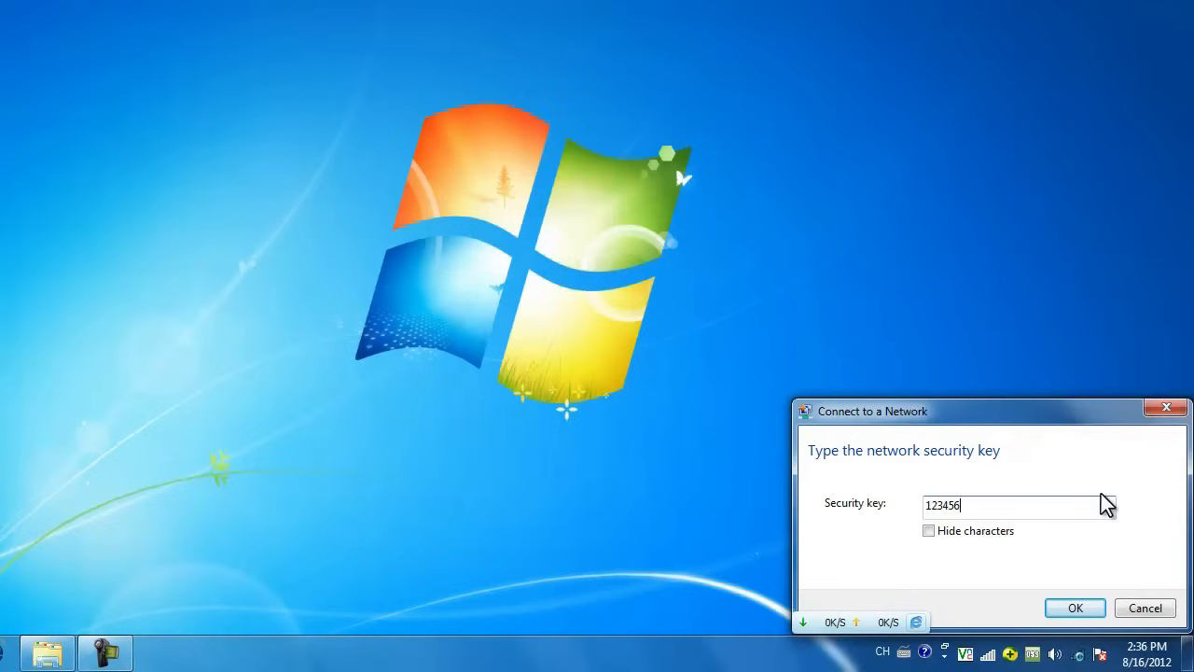